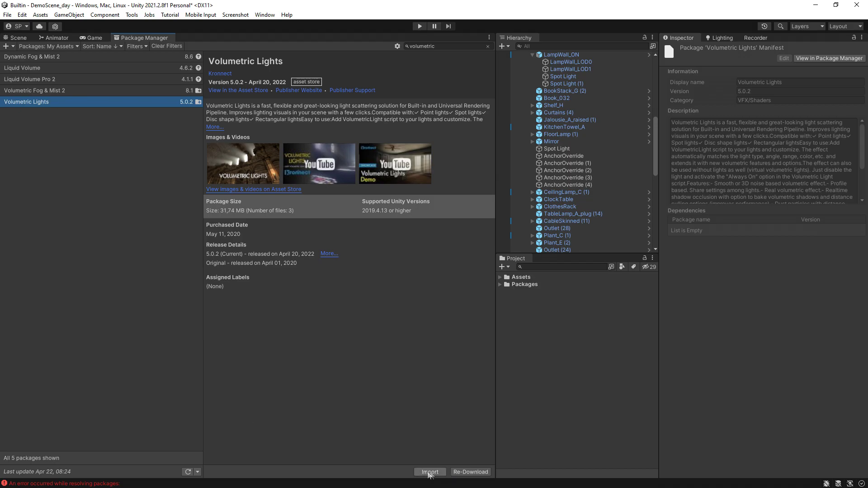
Import the Volumetric Lights package and select the wall lamp in the bedroom scene.
left_click(429, 472)
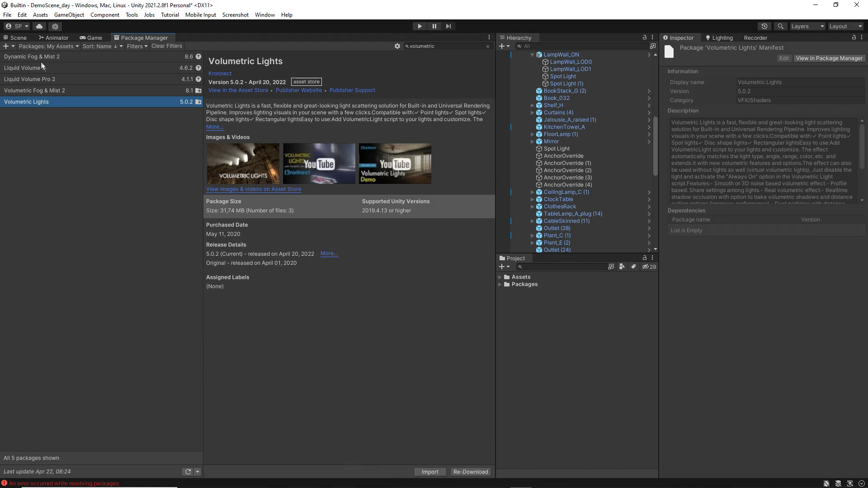
left_click(20, 38)
left_click(261, 226)
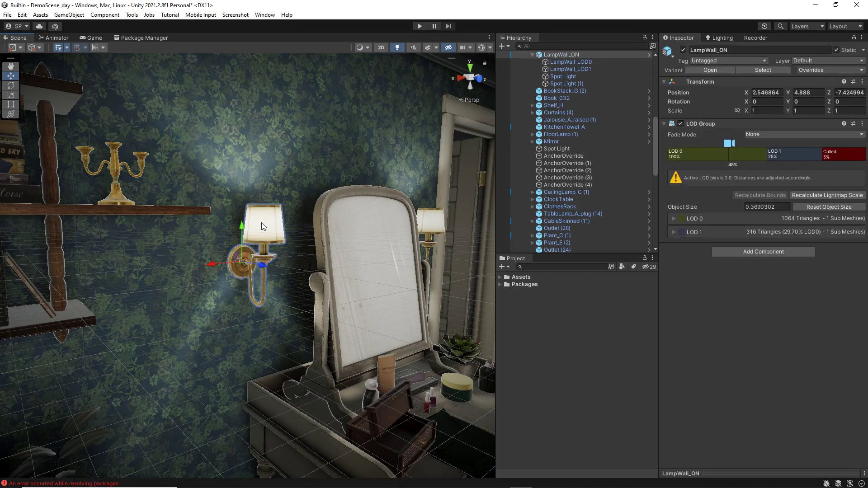
Check the wall lamp's Add Component list for volumetric scripts, then clear the selection.
left_click(742, 251)
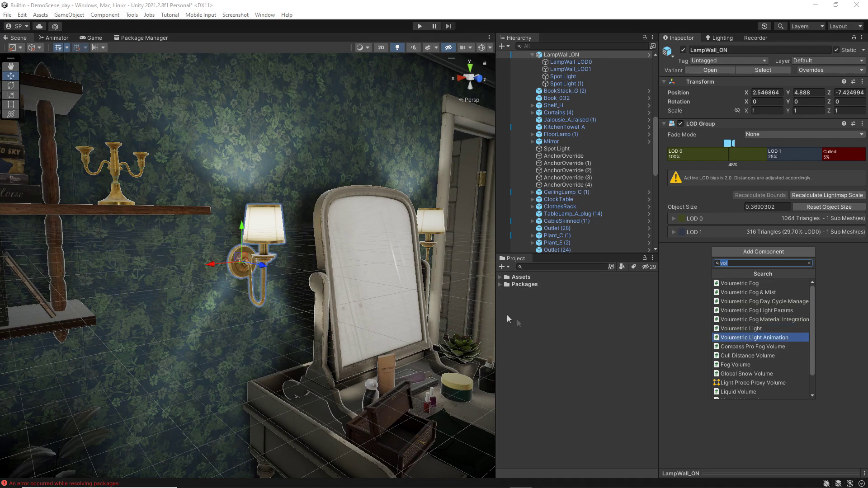
left_click(587, 362)
left_click(69, 14)
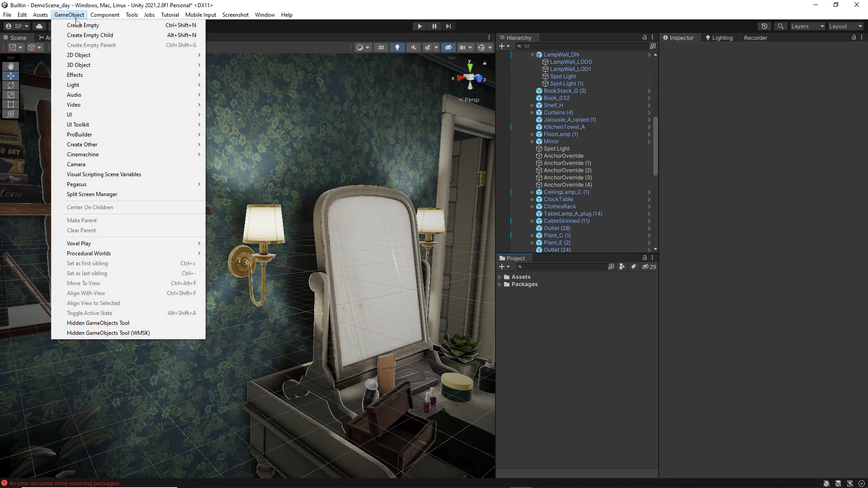
Browse the GameObject > Light volumetric light types, then close the menu and reselect the wall lamp.
mouse_move(92, 86)
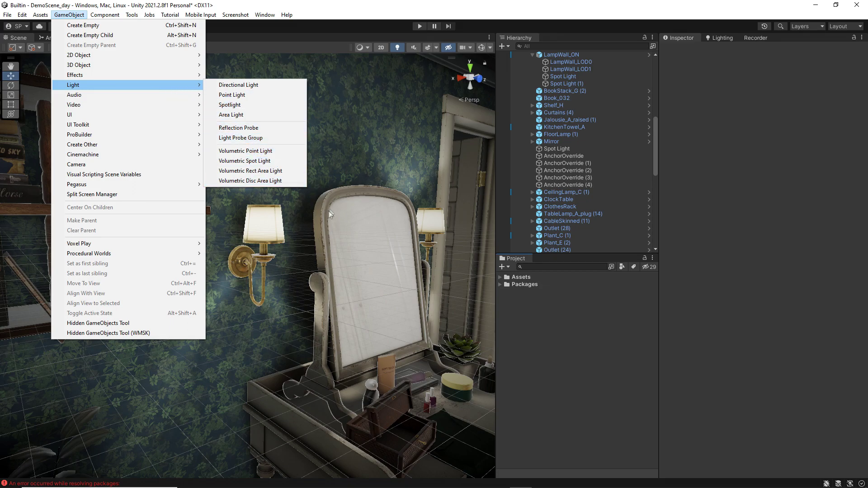
left_click(267, 221)
left_click(267, 222)
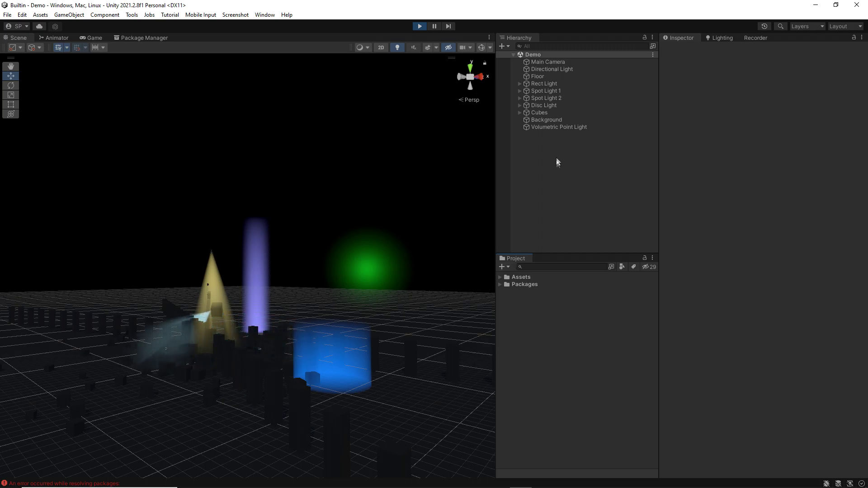
left_click(559, 128)
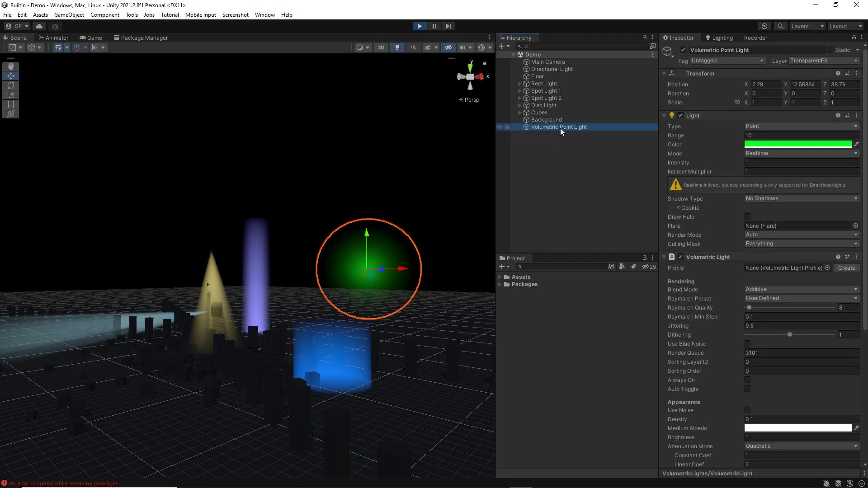
left_click(540, 91)
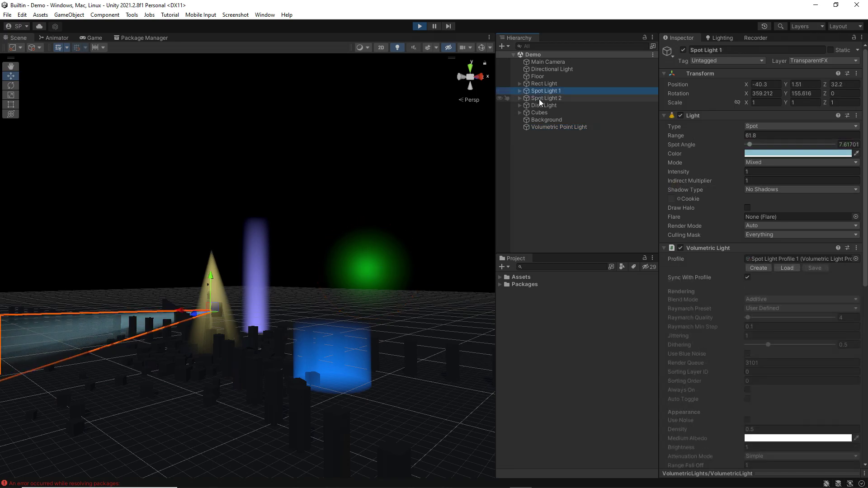
left_click(539, 99)
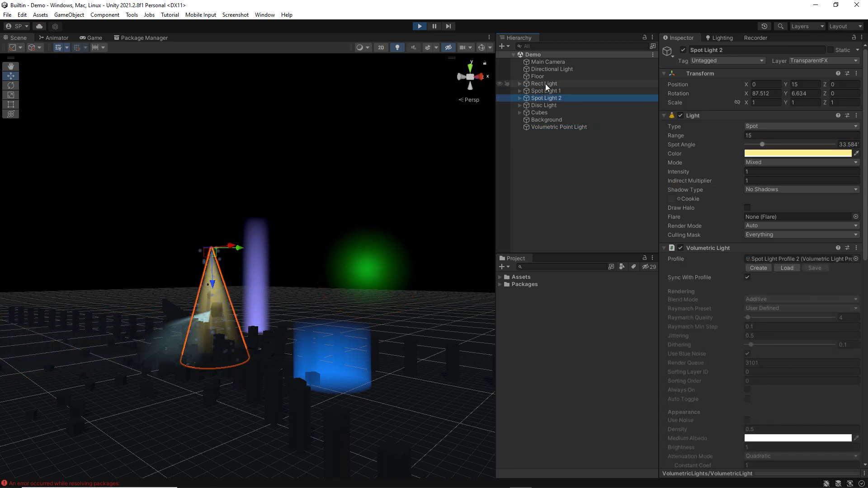
left_click(545, 84)
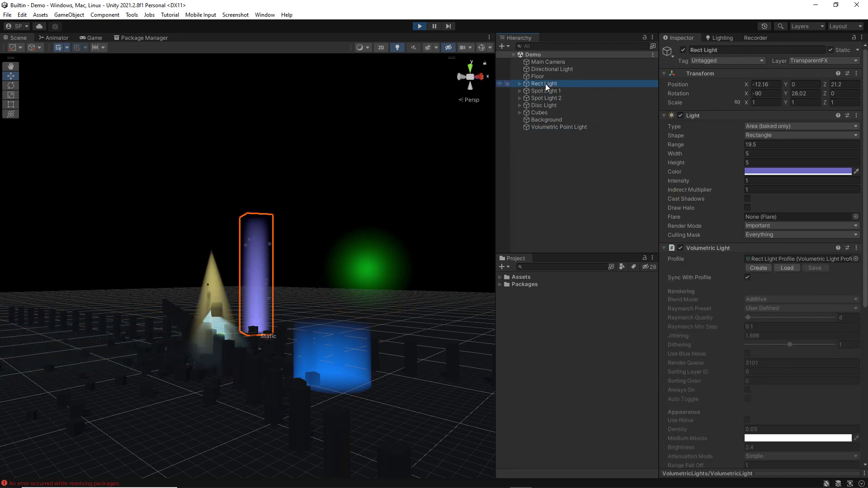
left_click(538, 107)
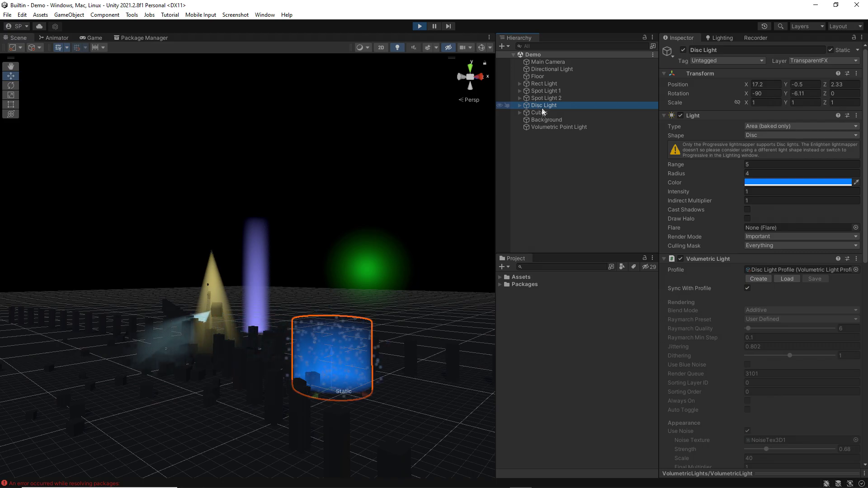
left_click(663, 115)
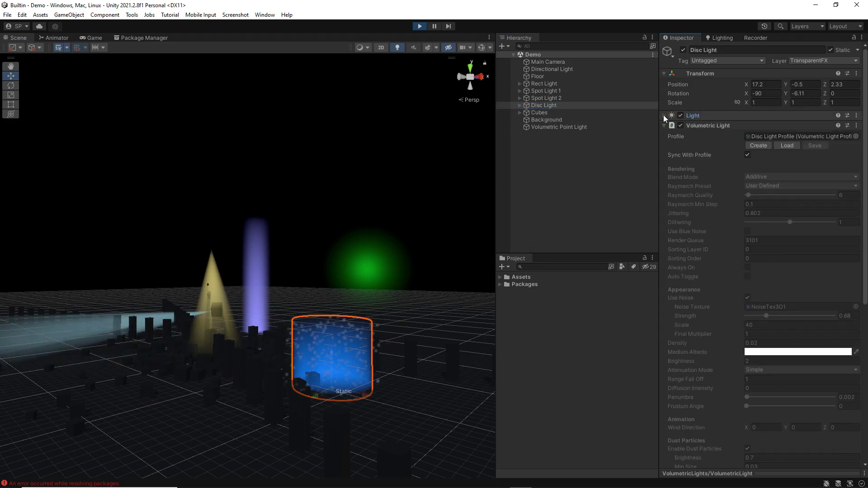
left_click(663, 115)
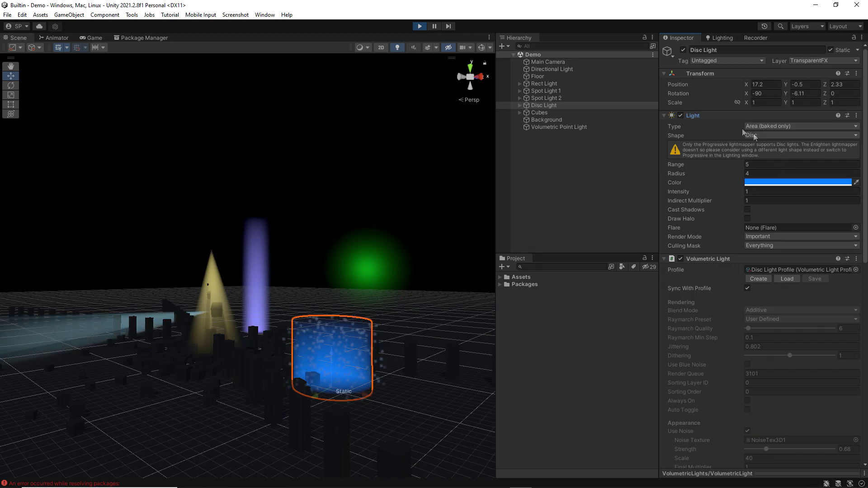
left_click(663, 259)
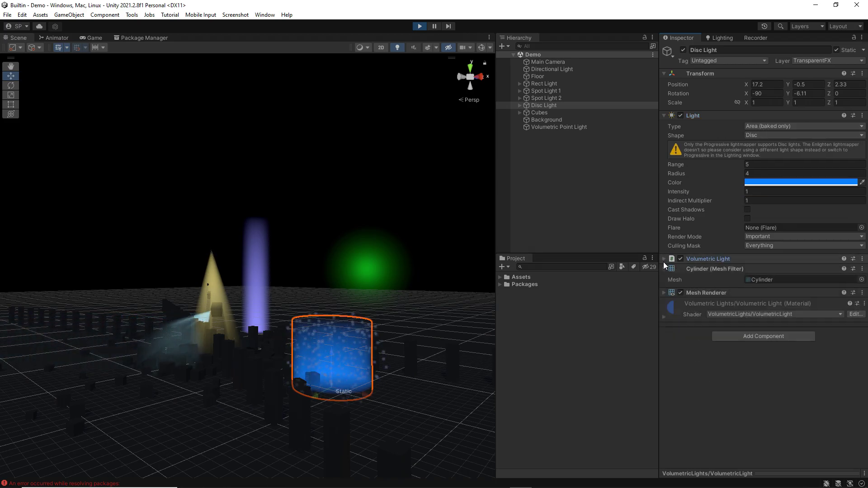
left_click(663, 260)
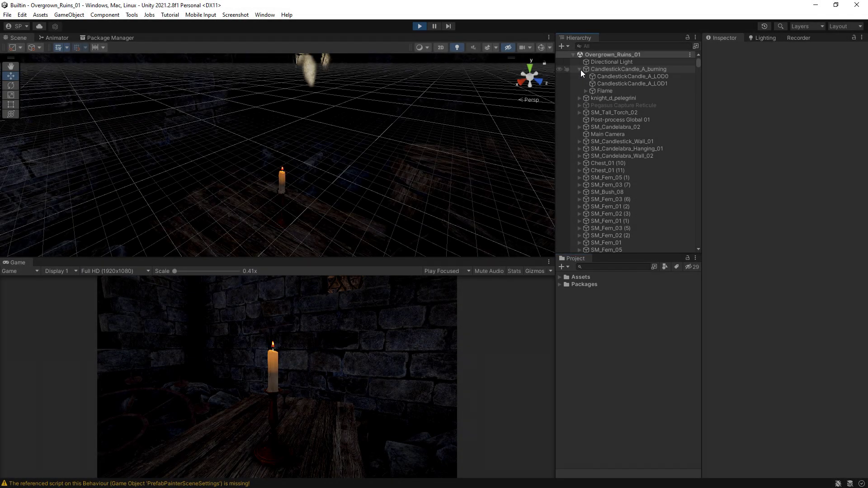
Select the Light under the candle's Flame and tick its Volumetric Light component.
left_click(595, 91)
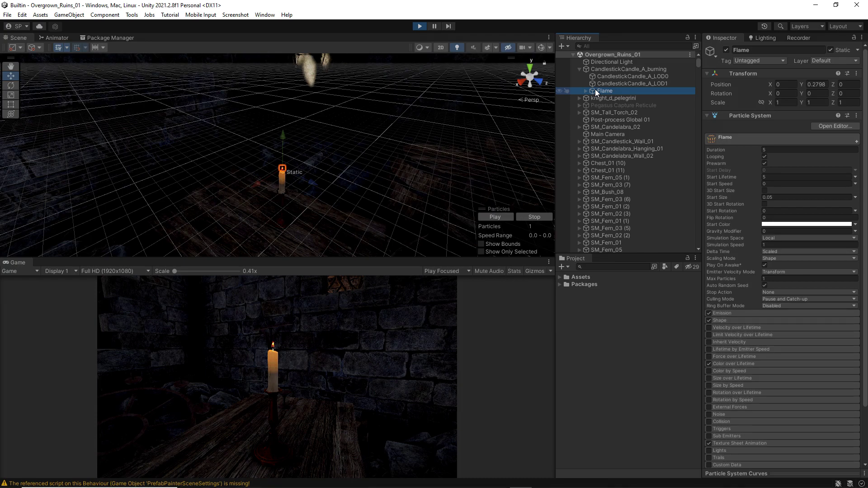
left_click(586, 91)
left_click(613, 99)
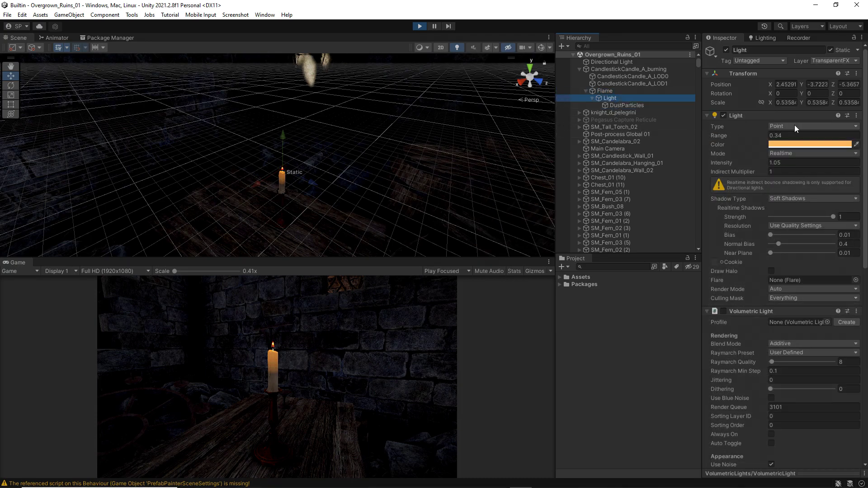
left_click(724, 310)
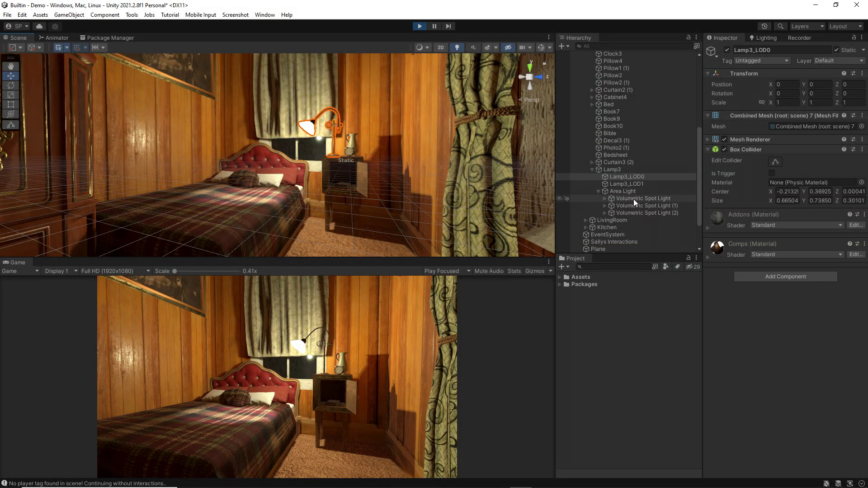
Enable the Volumetric Light component on Lamp3's Volumetric Spot Light.
left_click(633, 199)
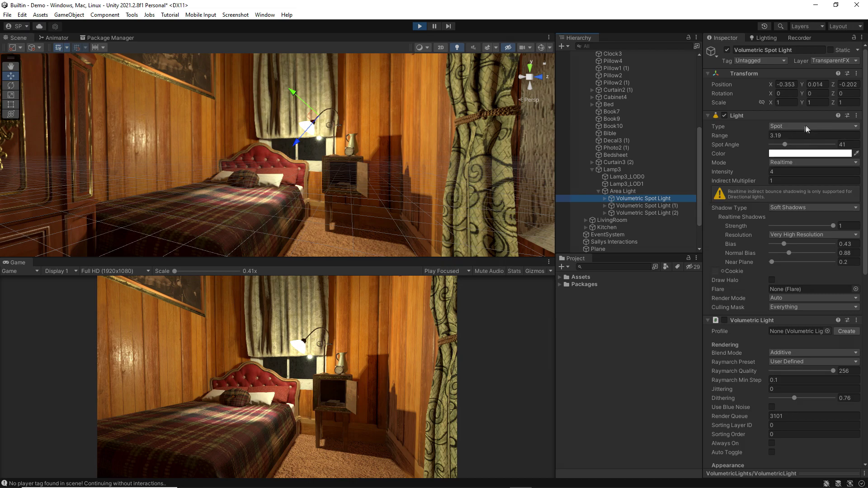
left_click(725, 320)
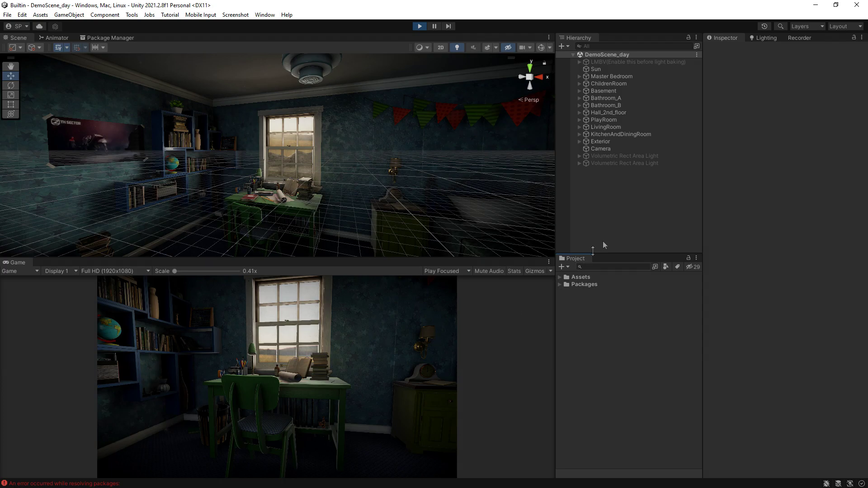
Activate the second Volumetric Rect Area Light and orbit the view around the window sunbeams.
left_click(630, 163)
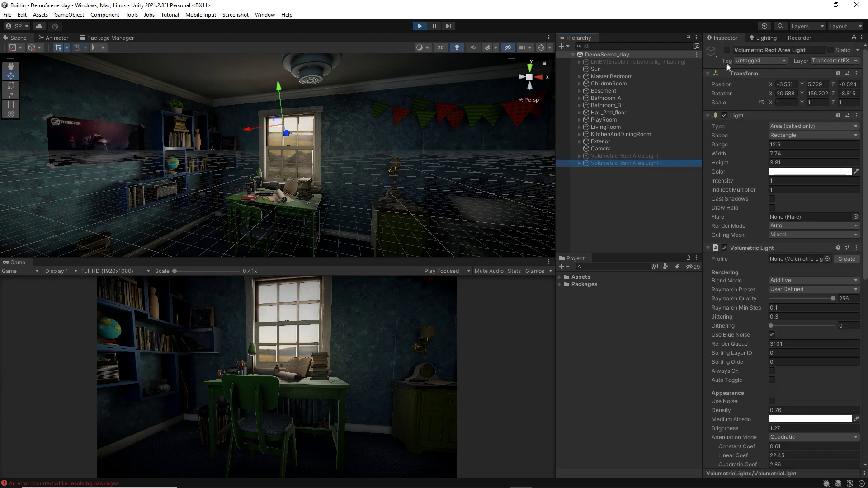
left_click(726, 50)
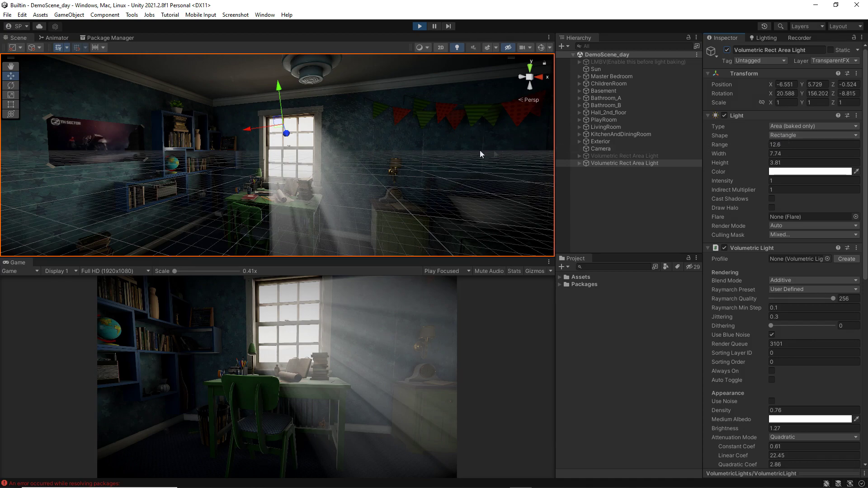
left_click_drag(221, 180, 405, 169, "alt")
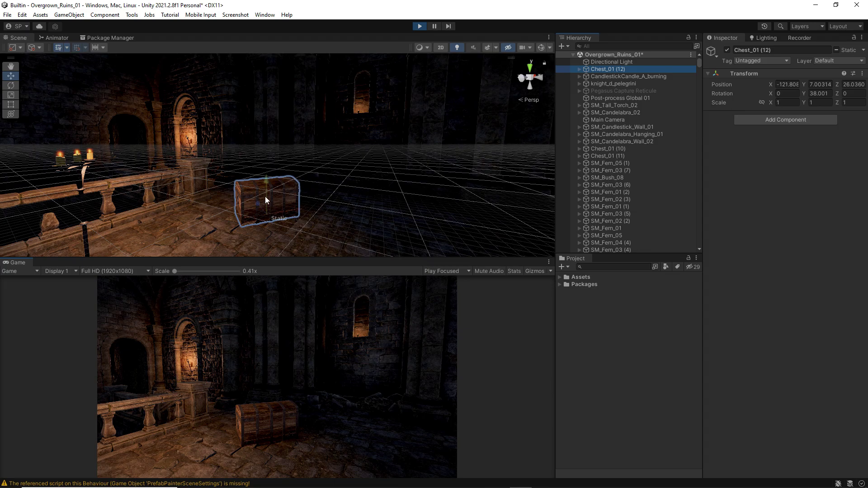
Tick the Volumetric Light component on the Volumetric Disc Area Light inside Chest_01 (12).
left_click(578, 69)
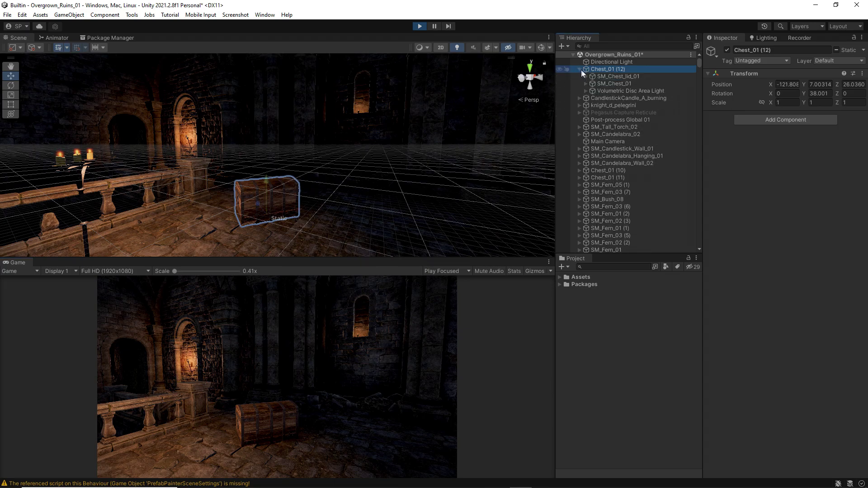
left_click(597, 91)
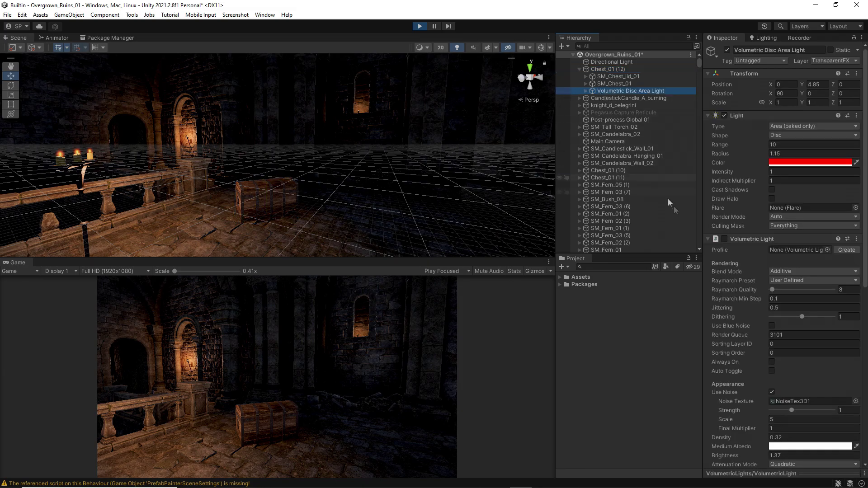
left_click(724, 239)
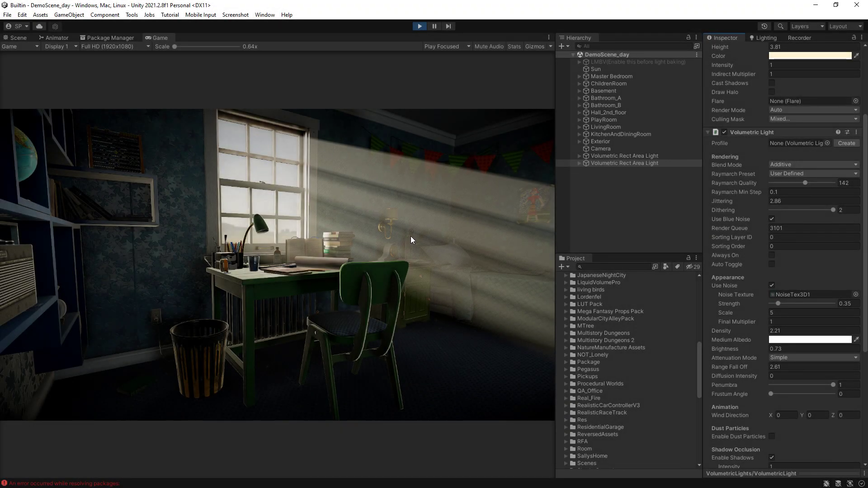
Set Raymarch Quality 256, Jittering 0.3, Dithering 0.28, Quadratic attenuation and brightness 1.53.
left_click_drag(805, 182, 841, 185)
left_click(795, 201)
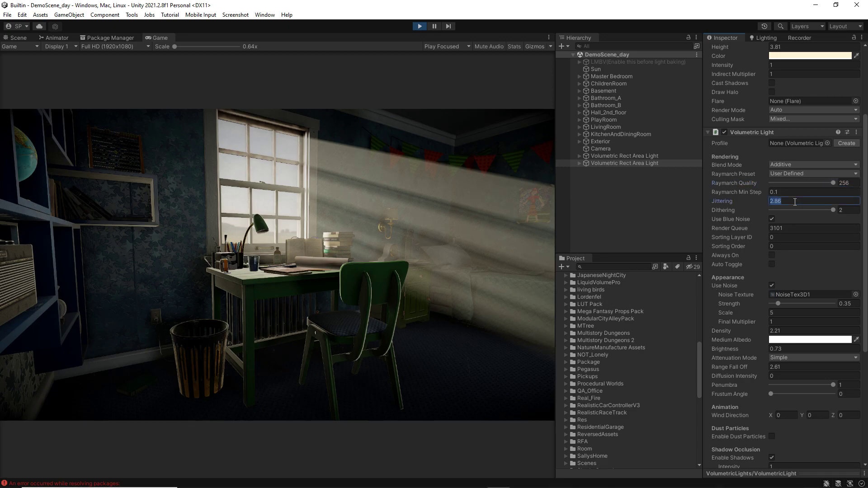
type("0.3")
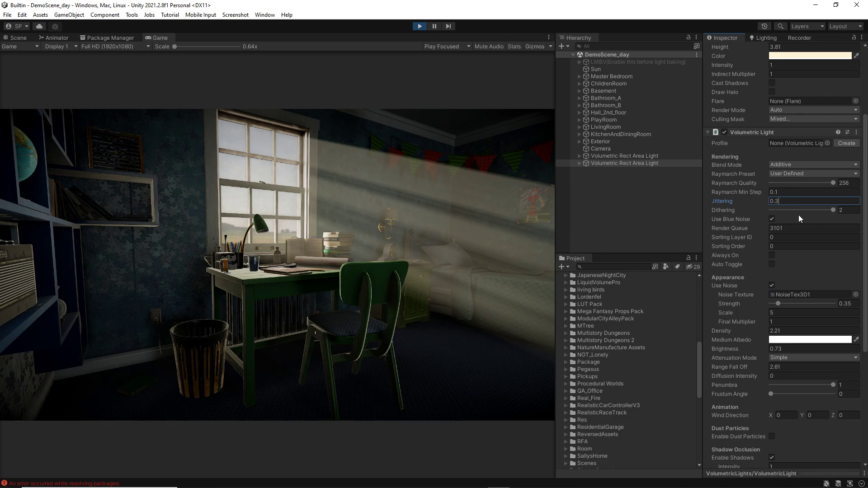
left_click_drag(804, 210, 777, 210)
scroll(860, 317, "down", 3)
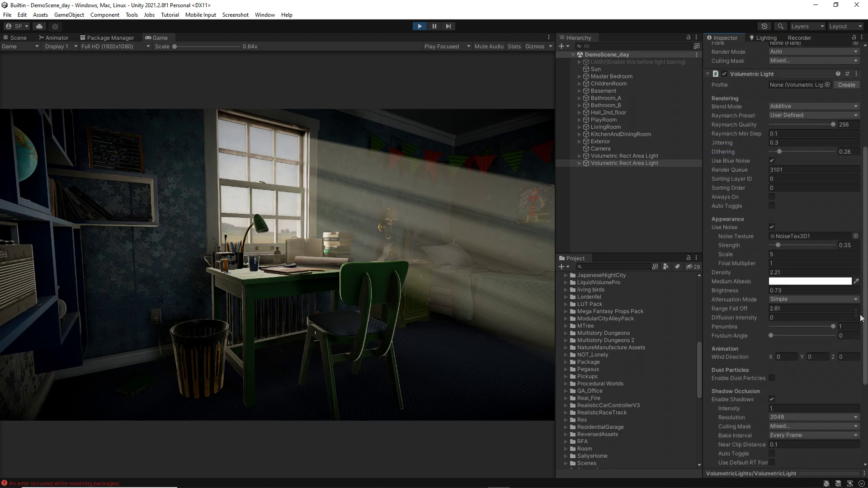
left_click(828, 300)
left_click(812, 317)
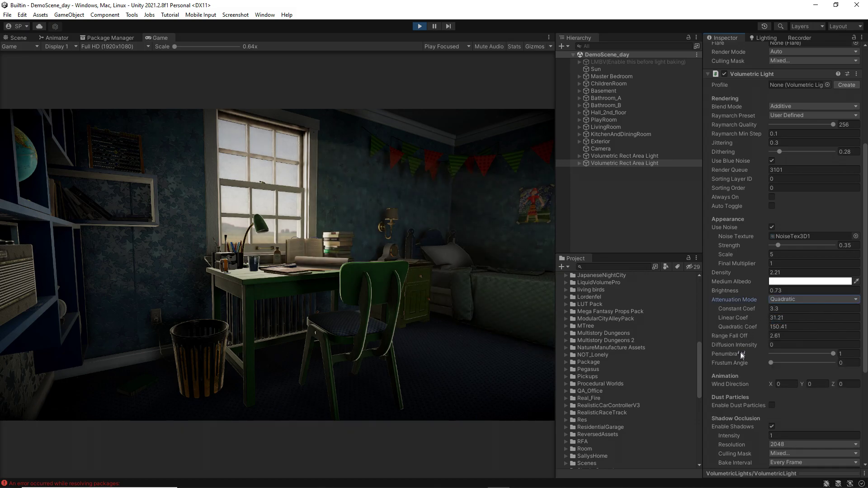
left_click_drag(750, 290, 761, 289)
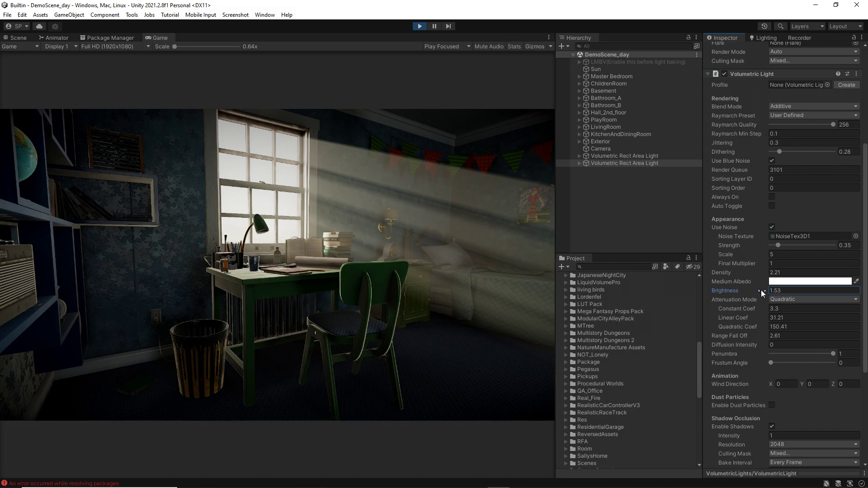
Turn on Enable Shadows and open QuickStartGuide.pdf from the Documentation folder.
left_click(753, 274)
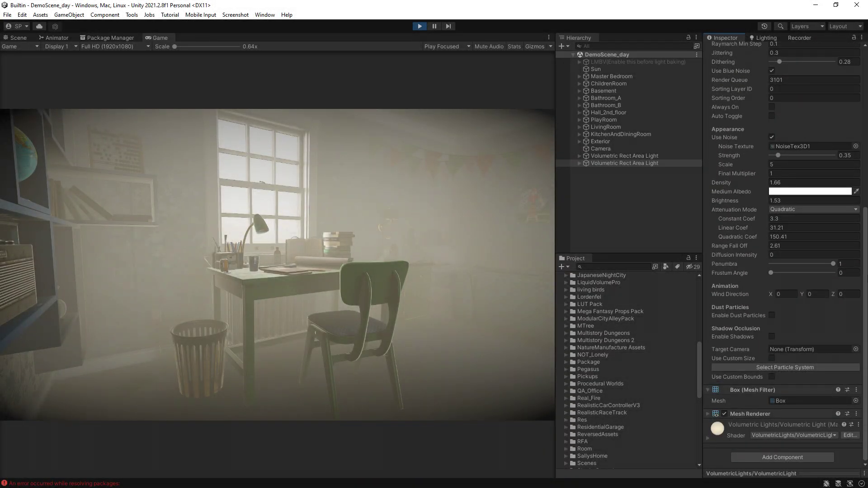
left_click(771, 336)
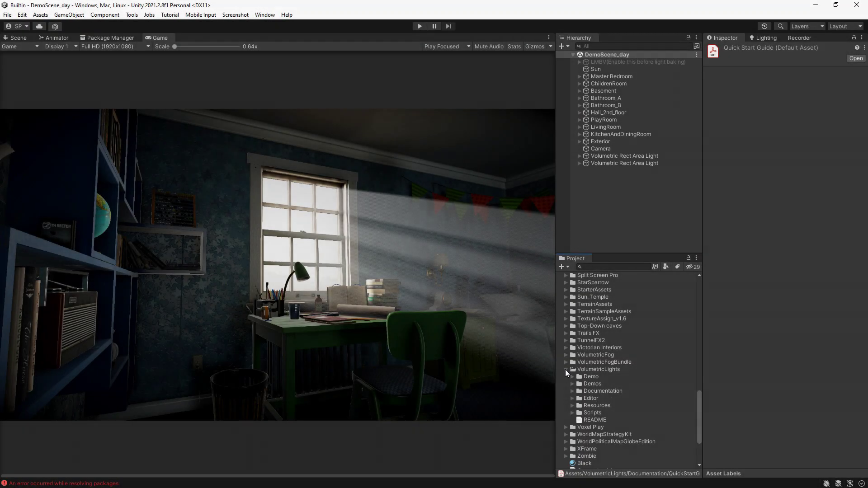
left_click(572, 391)
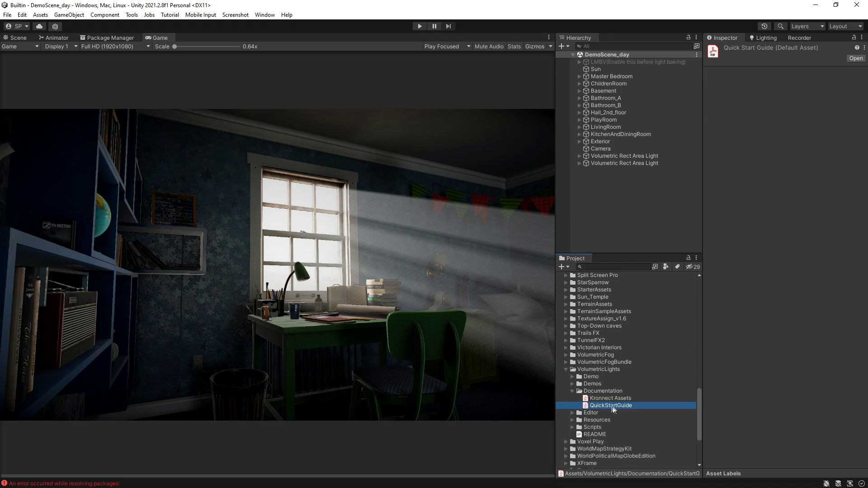
double_click(627, 409)
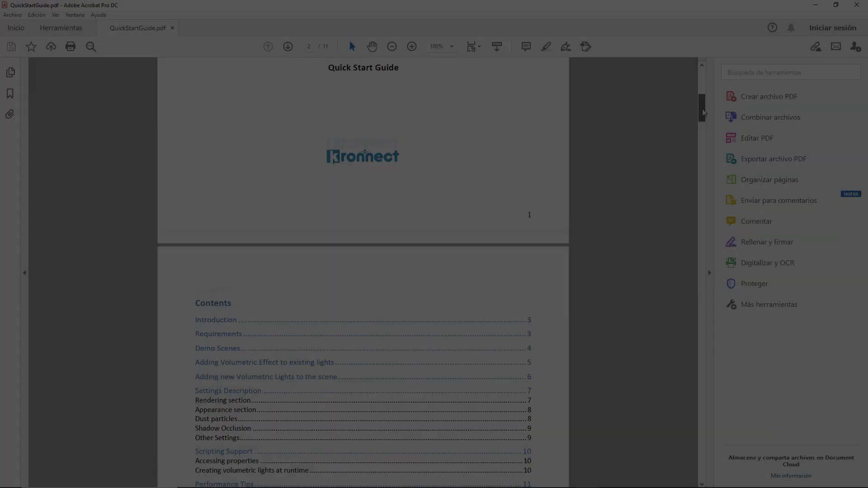
Scroll QuickStartGuide.pdf to page 2, the contents list from Introduction to Support.
scroll(394, 98, "down", 5)
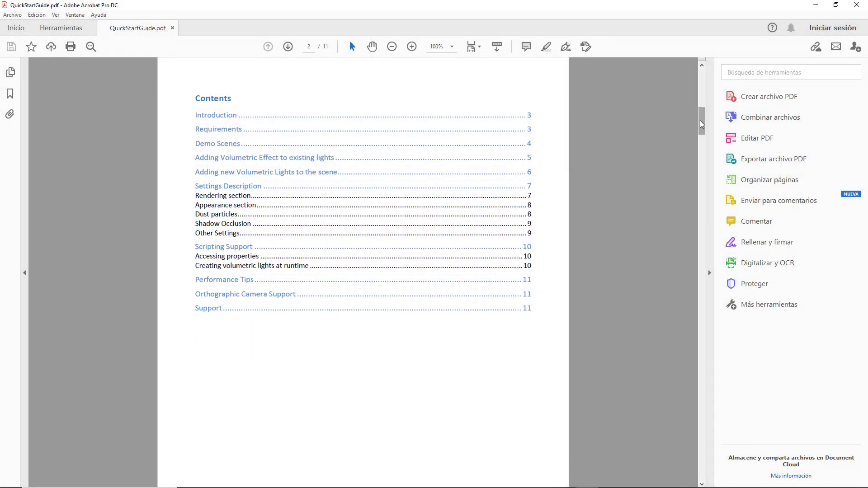